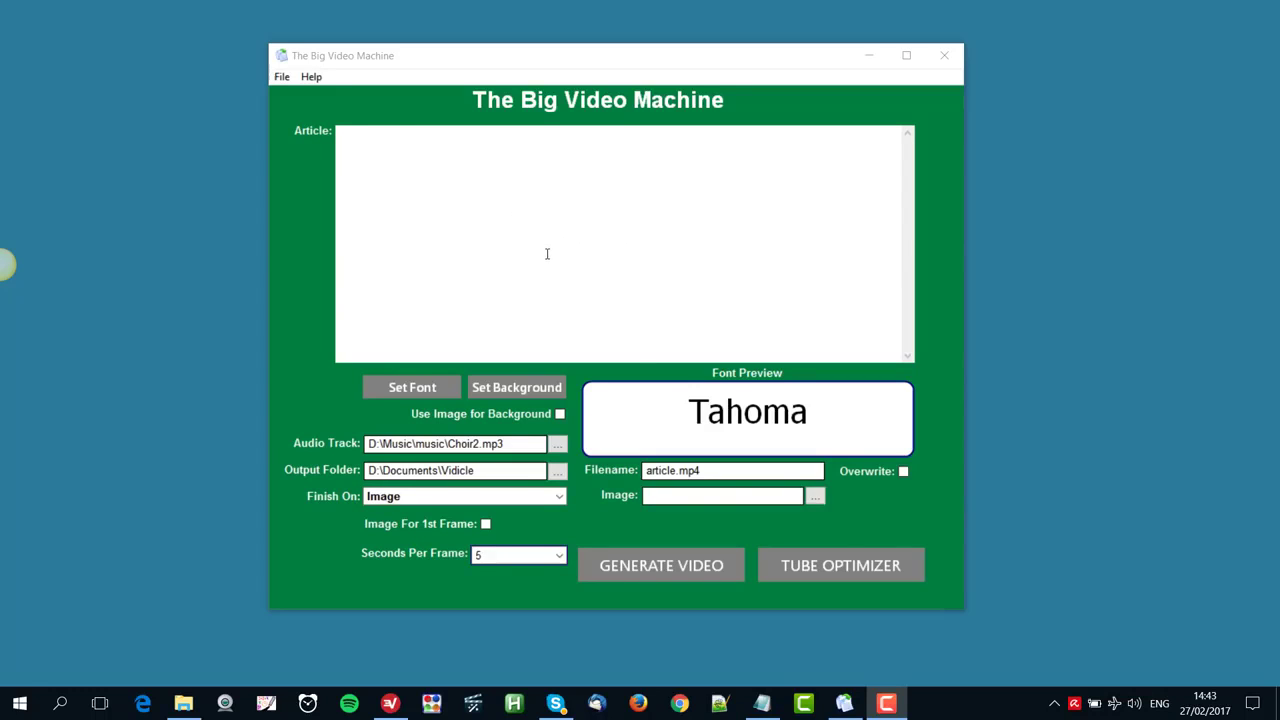
# Copy the whole fish and chips article from the Notepad document and paste it into the Article box of The Big Video Machine
pyautogui.click(762, 703)
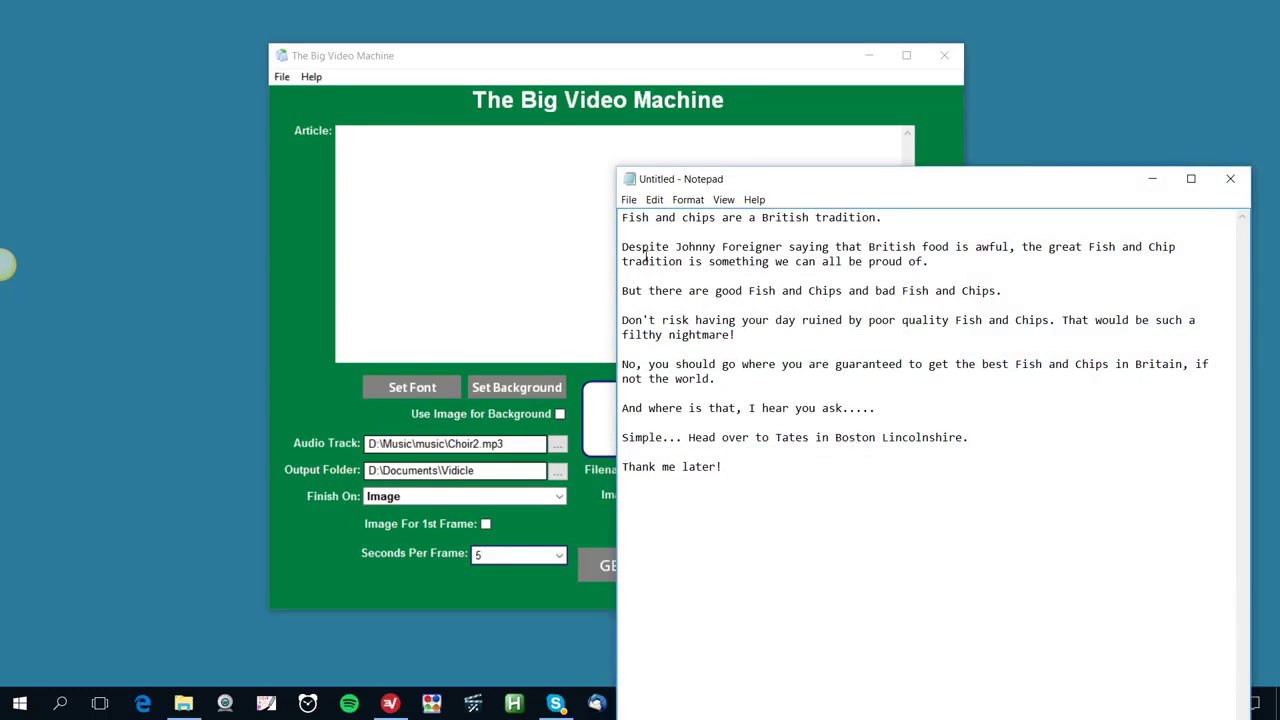
pyautogui.moveTo(621, 216); pyautogui.dragTo(854, 463)
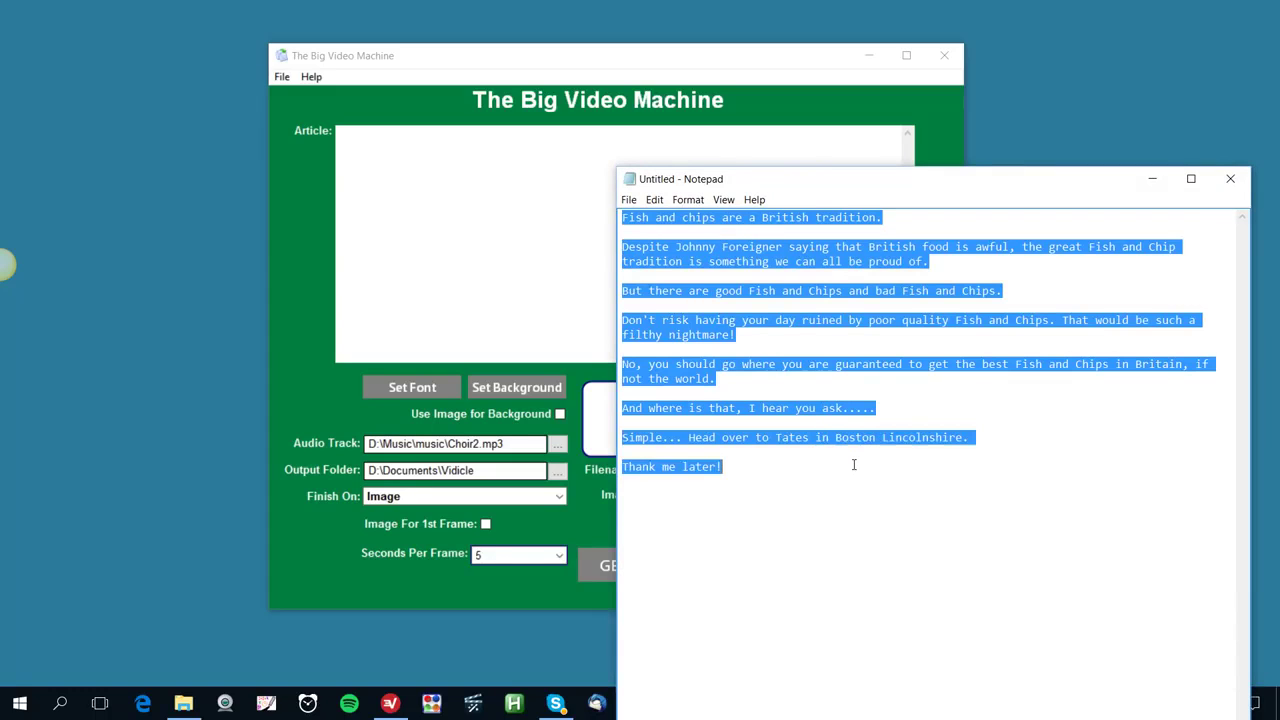
pyautogui.rightClick(818, 290)
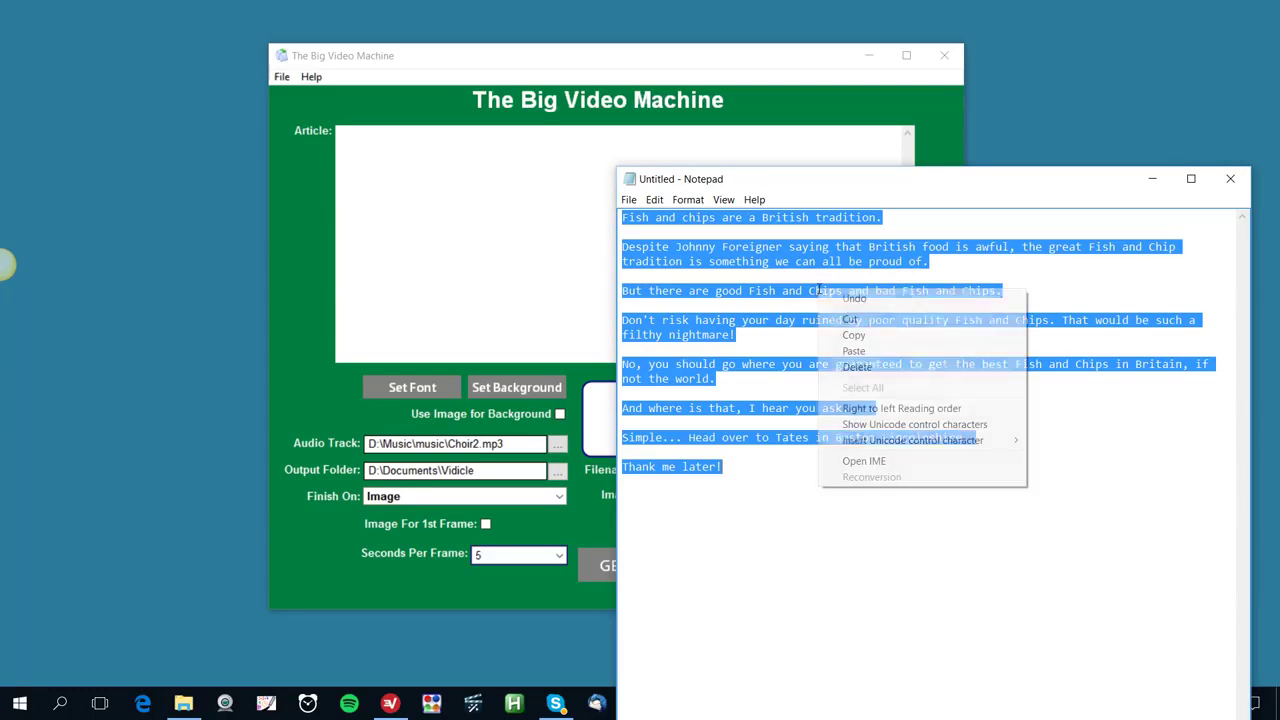
pyautogui.click(856, 335)
pyautogui.click(1152, 178)
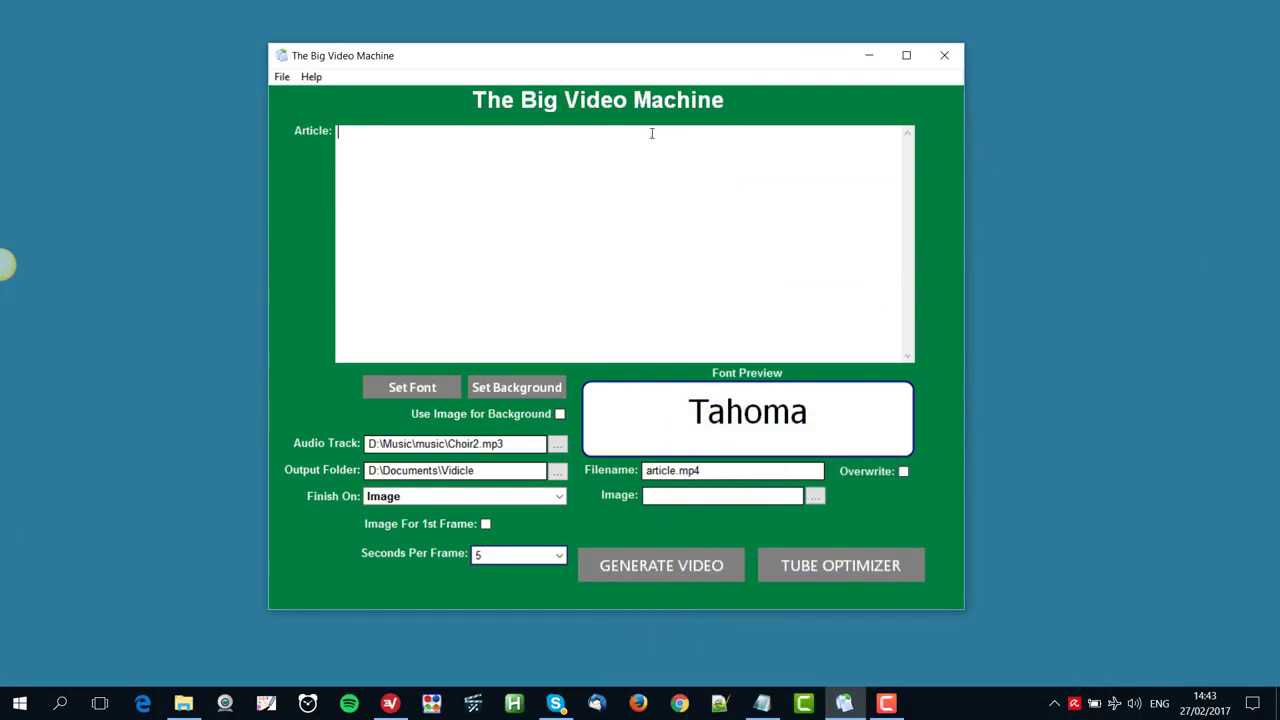
pyautogui.rightClick(551, 145)
pyautogui.click(585, 214)
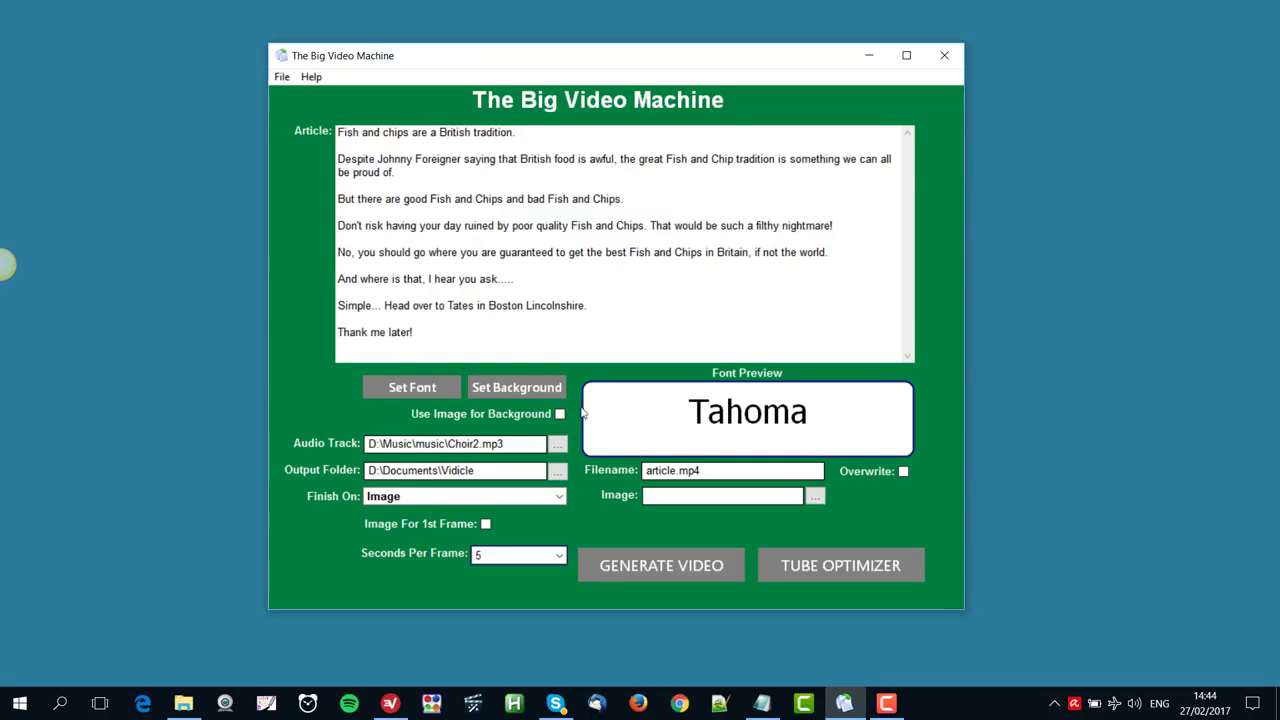
# Set the video's background colour to dark blue from the basic colours
pyautogui.click(525, 391)
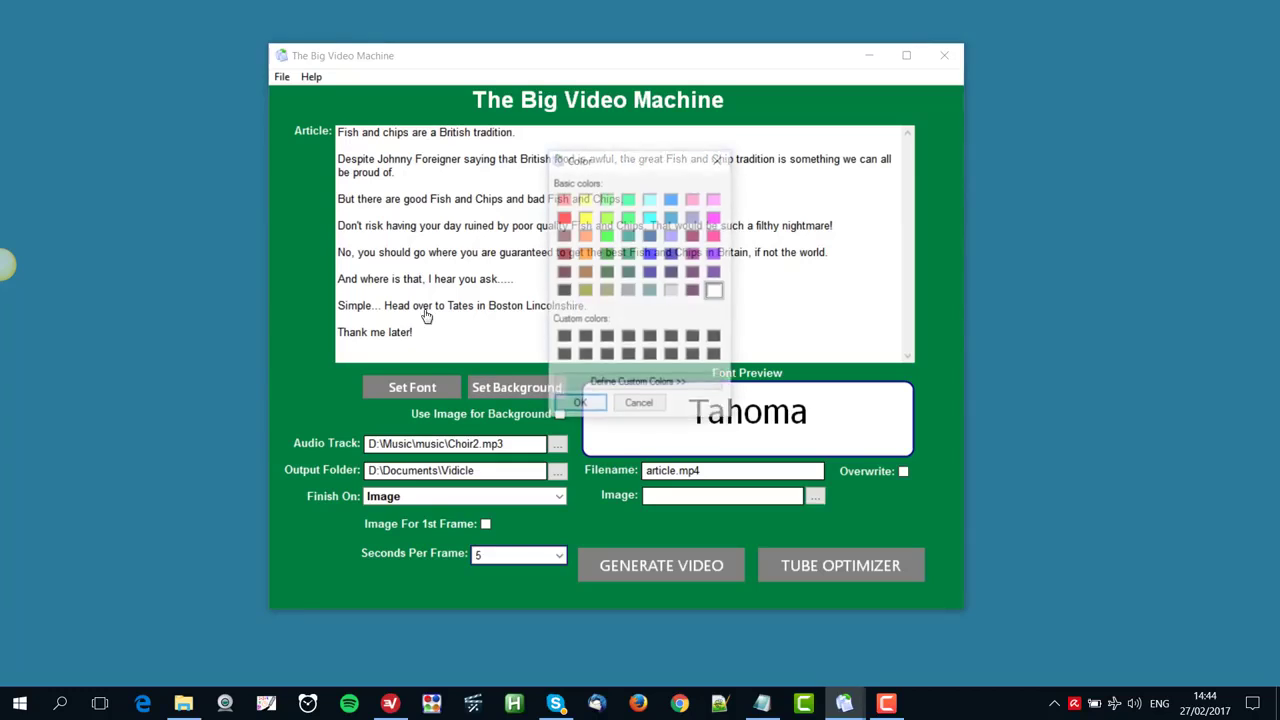
pyautogui.click(650, 236)
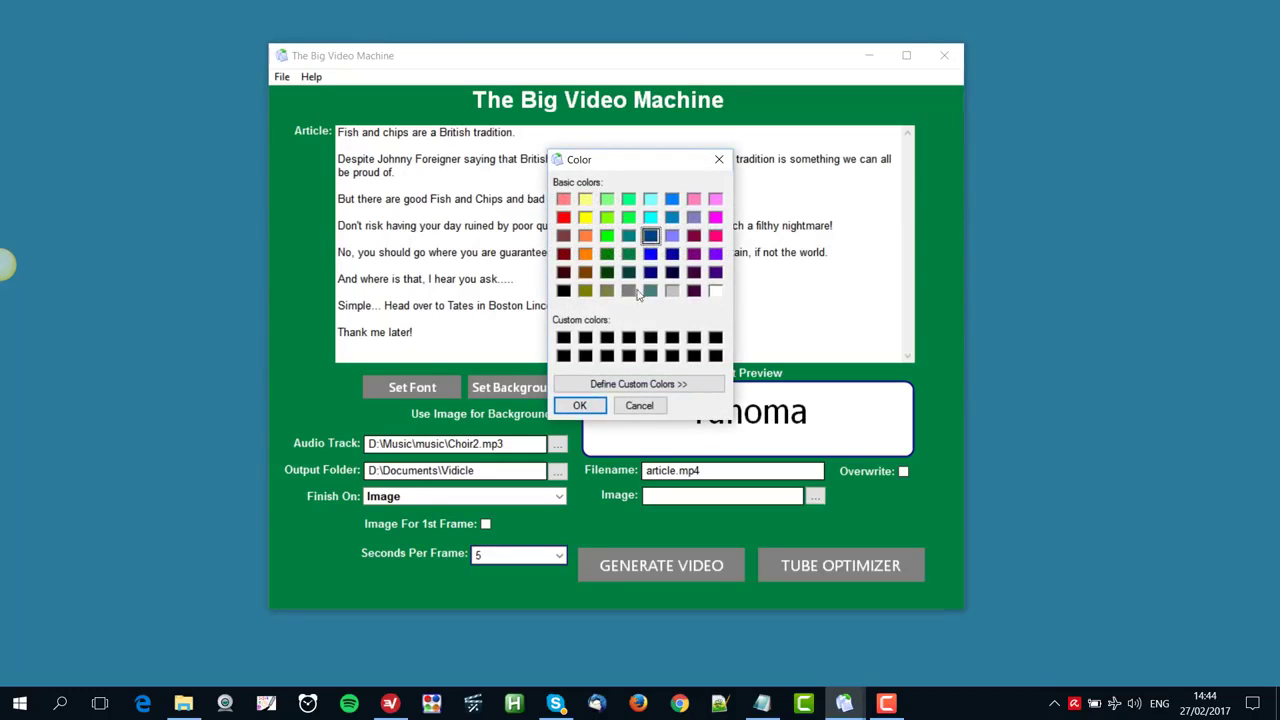
pyautogui.click(580, 405)
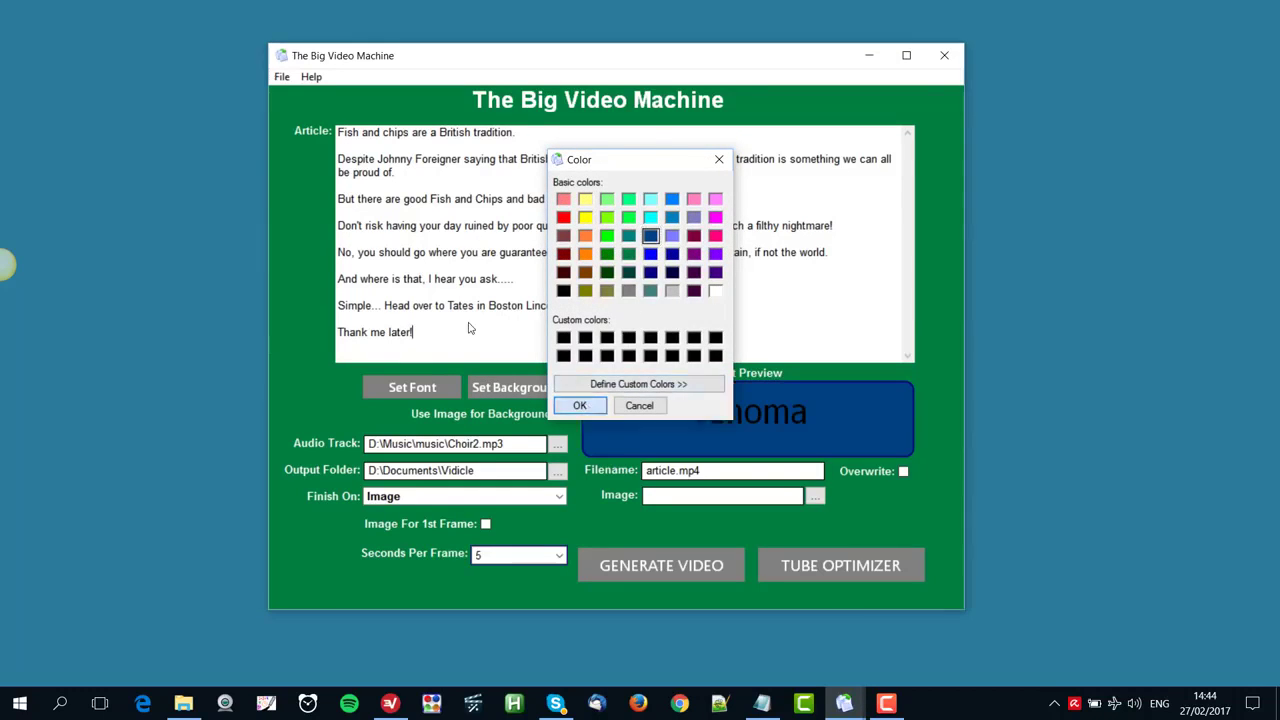
# Change the text colour of the Tahoma font to White
pyautogui.click(422, 390)
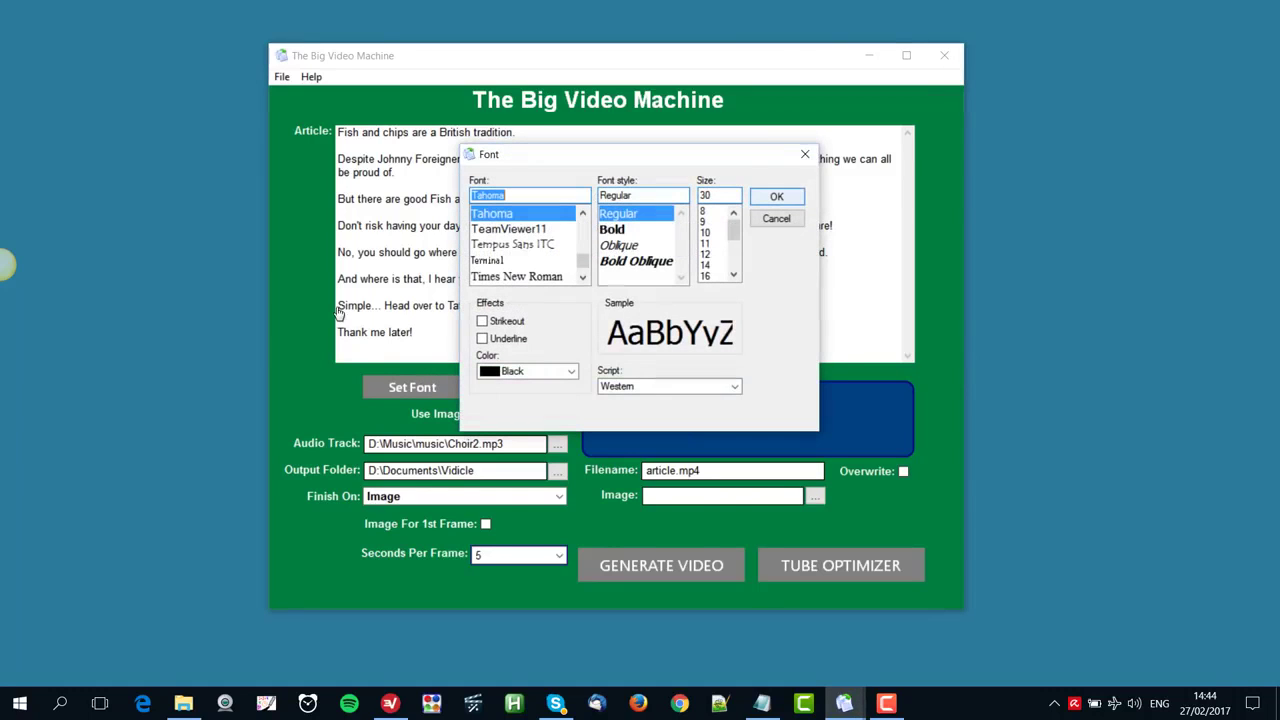
pyautogui.click(560, 372)
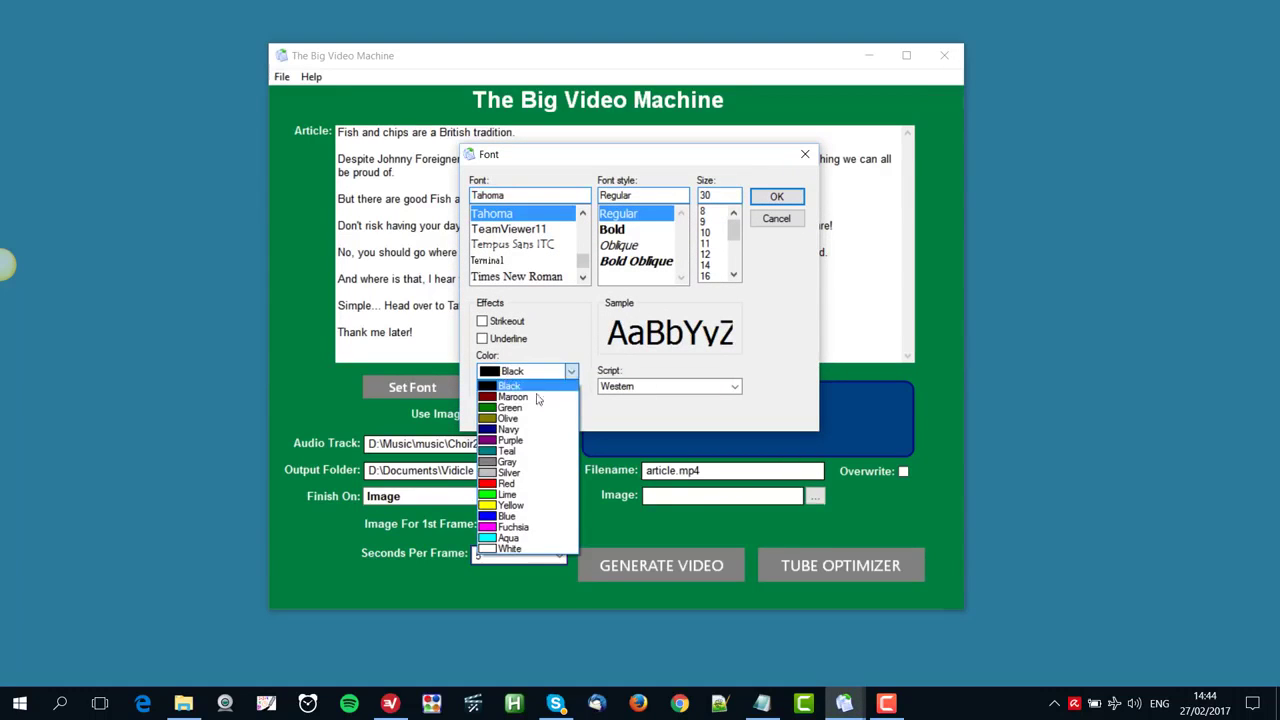
pyautogui.click(492, 549)
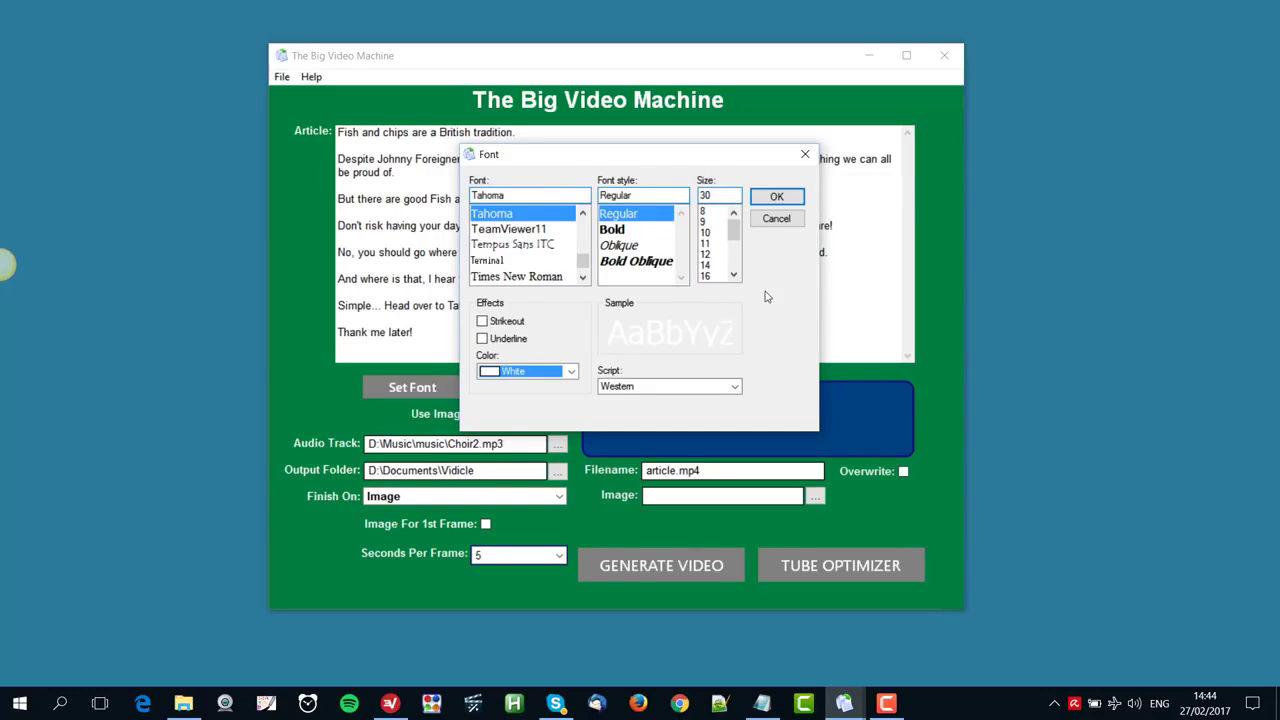
pyautogui.click(777, 198)
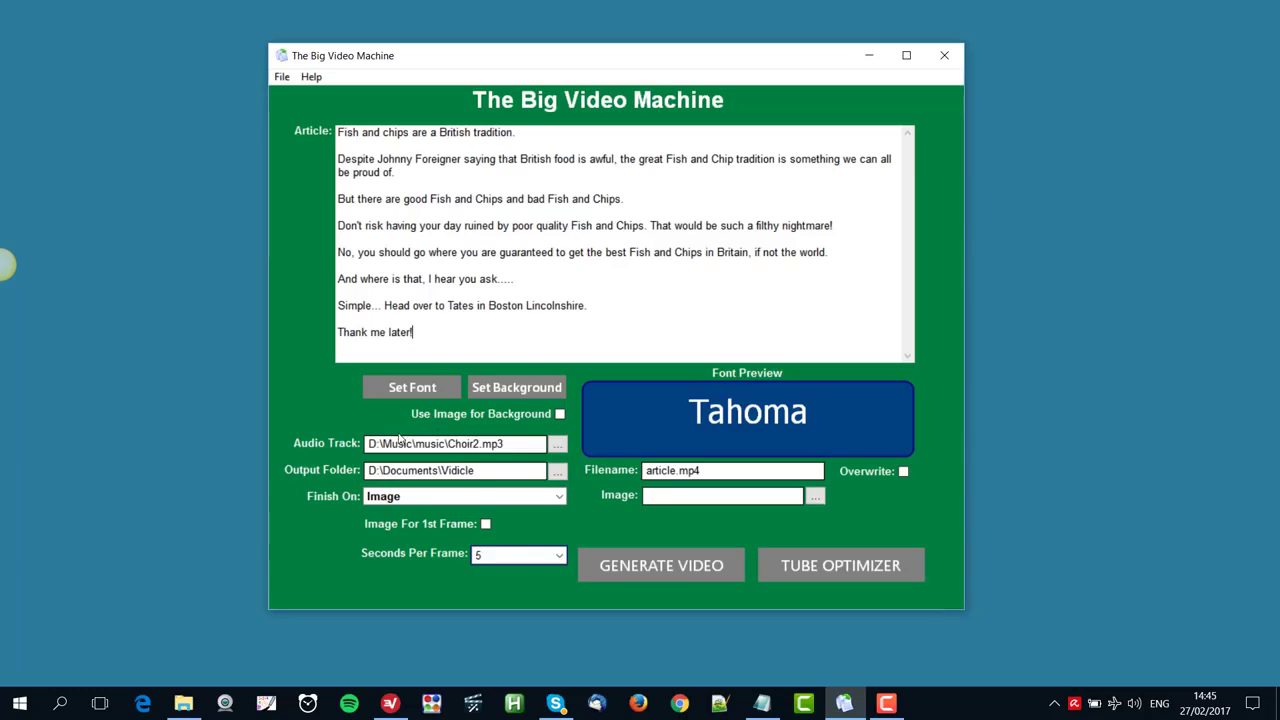
# Choose Choir2 from the music folder as the audio track
pyautogui.click(557, 443)
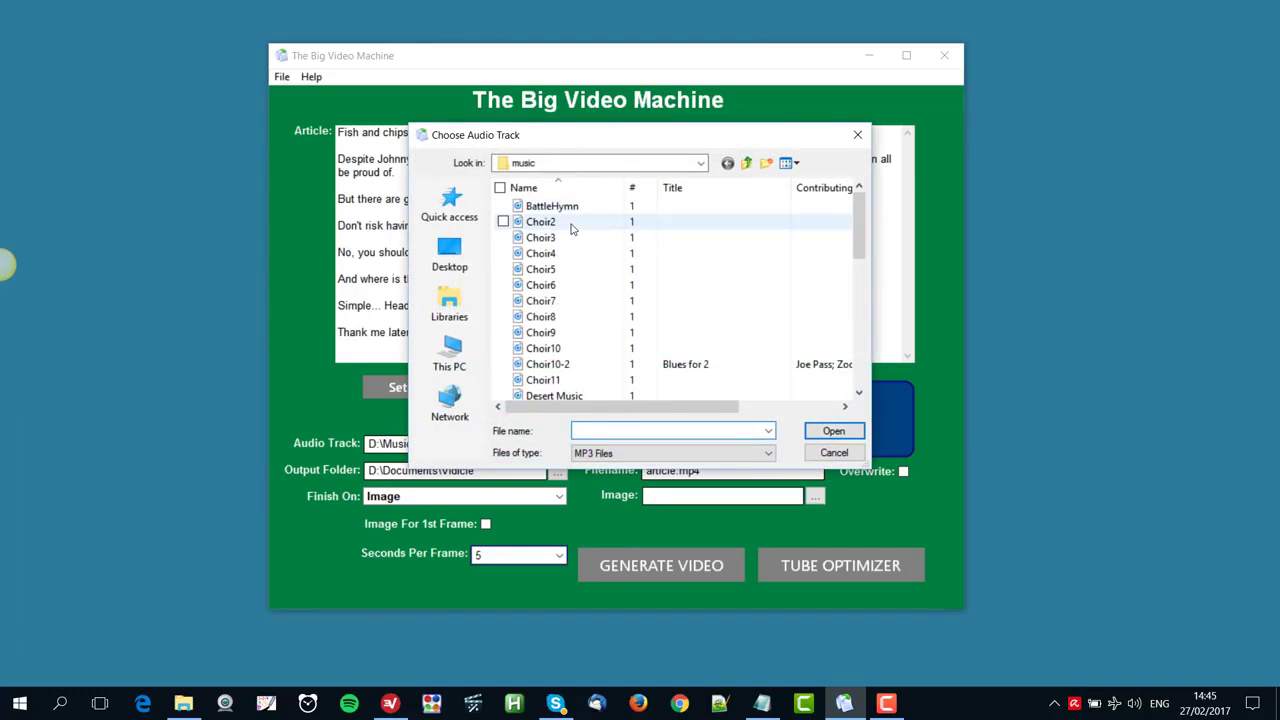
pyautogui.click(572, 229)
pyautogui.click(833, 431)
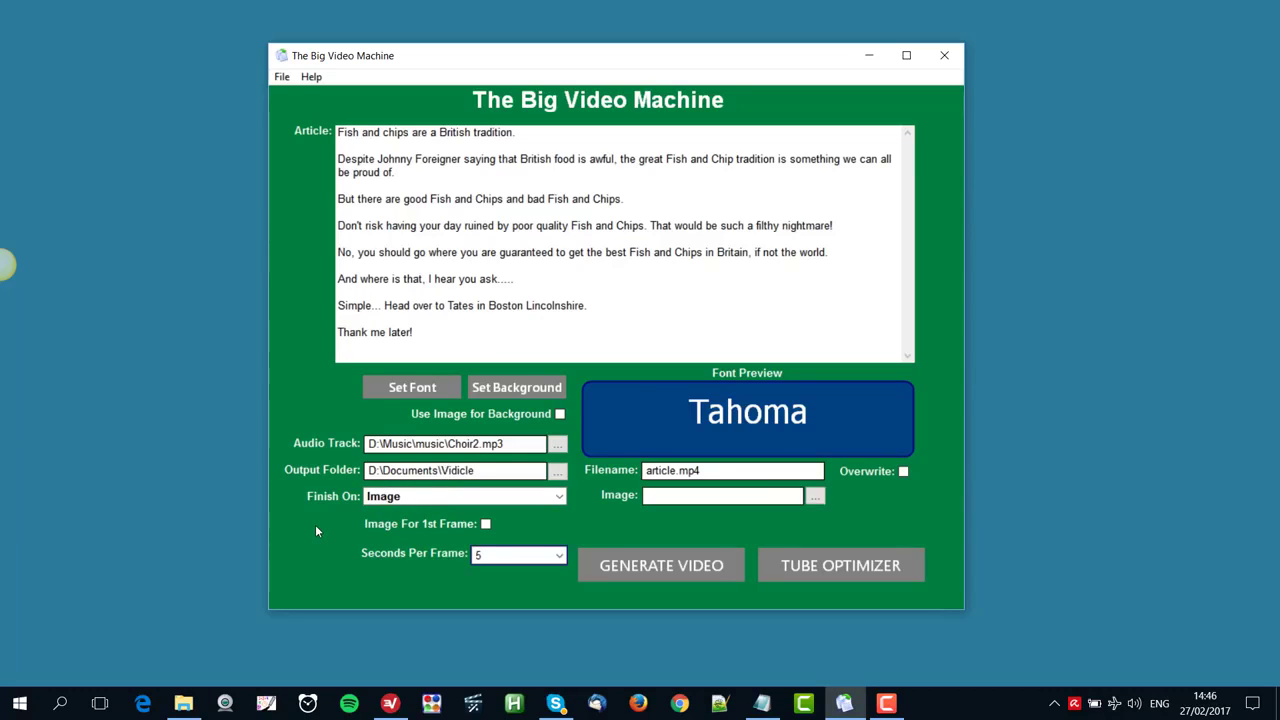
# Set the video to finish on a Blank Slide
pyautogui.click(391, 503)
pyautogui.click(391, 511)
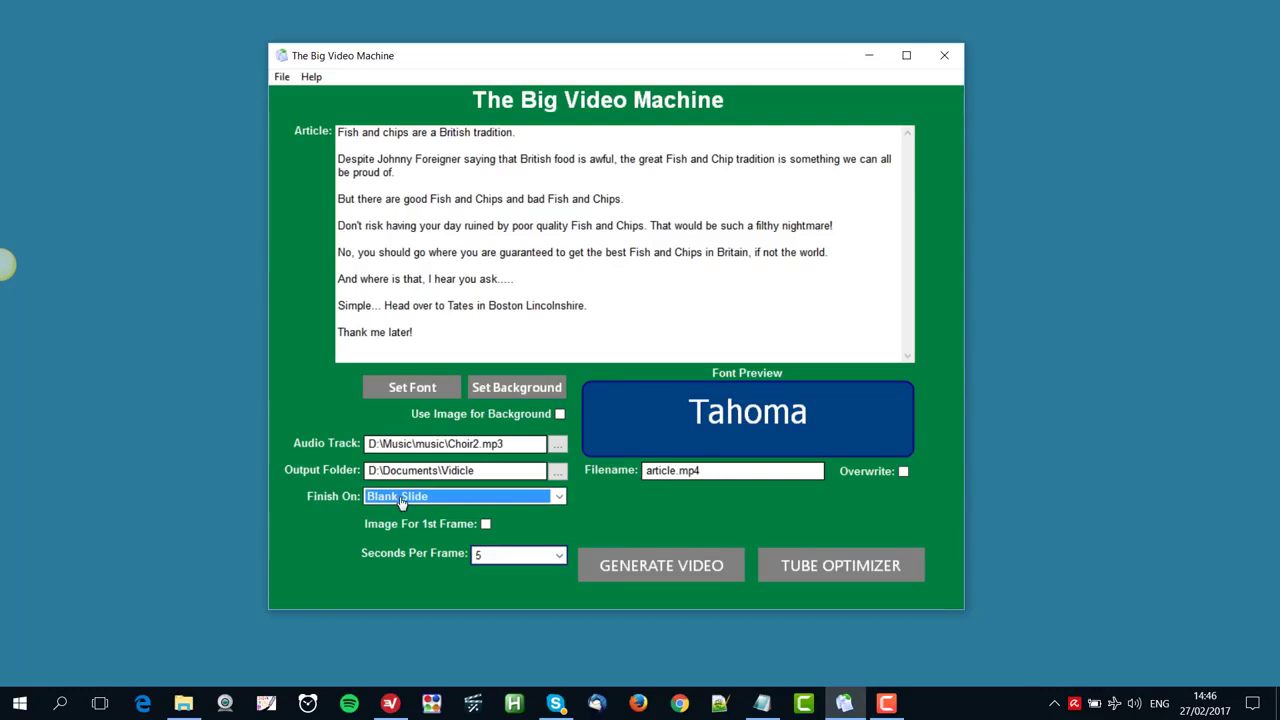
pyautogui.click(401, 502)
pyautogui.click(322, 404)
# Set the video to finish on an Image, using the shop photo 23026172 from the Documents Facebook folder
pyautogui.click(402, 502)
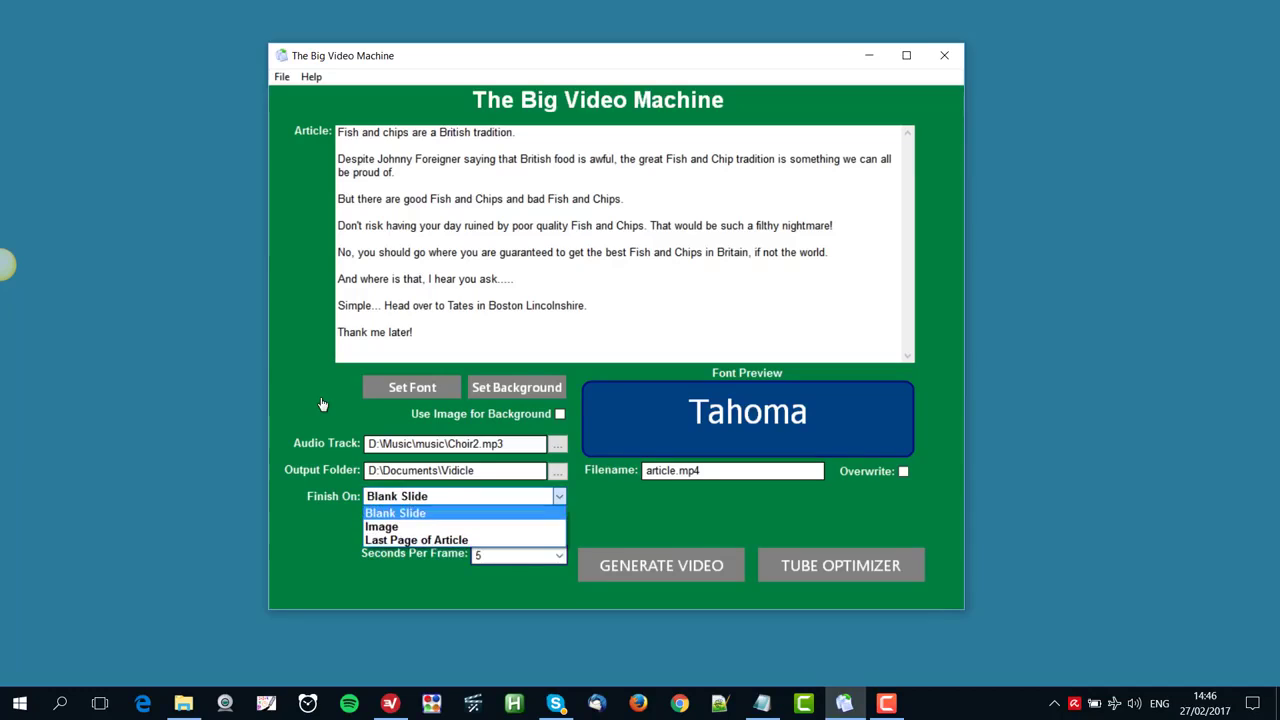
pyautogui.click(397, 530)
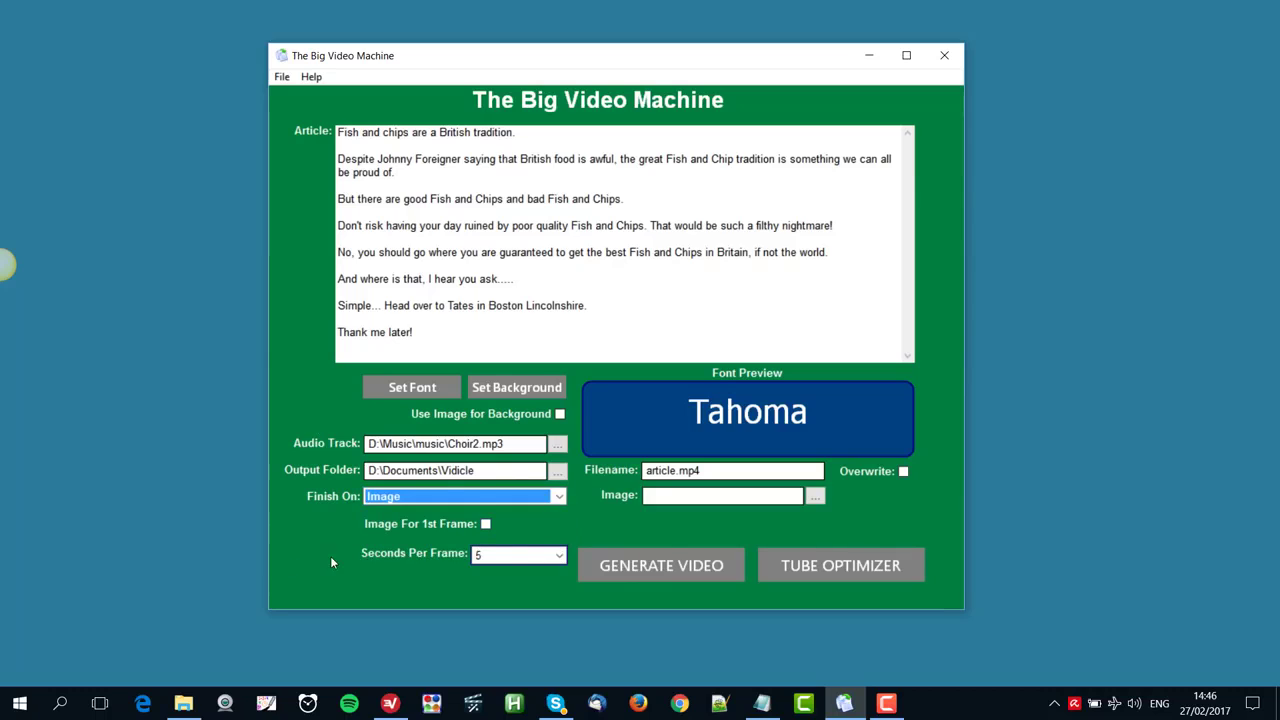
pyautogui.click(815, 499)
pyautogui.click(504, 418)
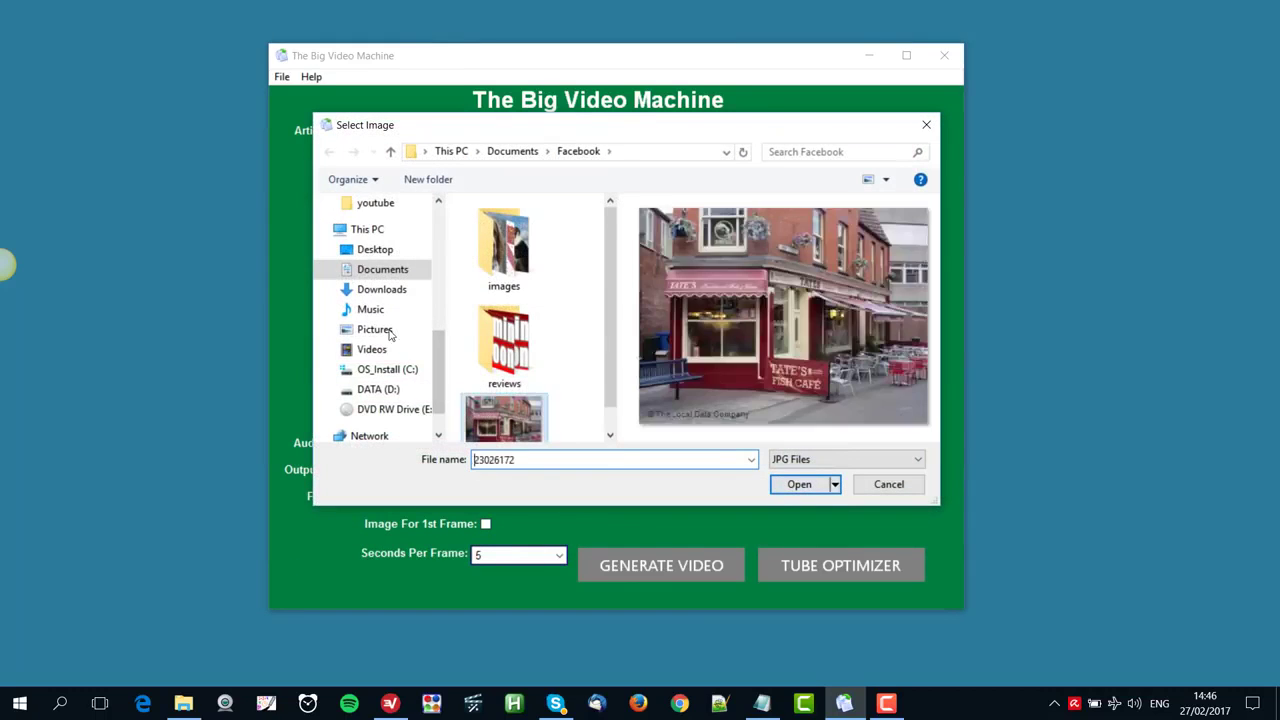
pyautogui.click(777, 489)
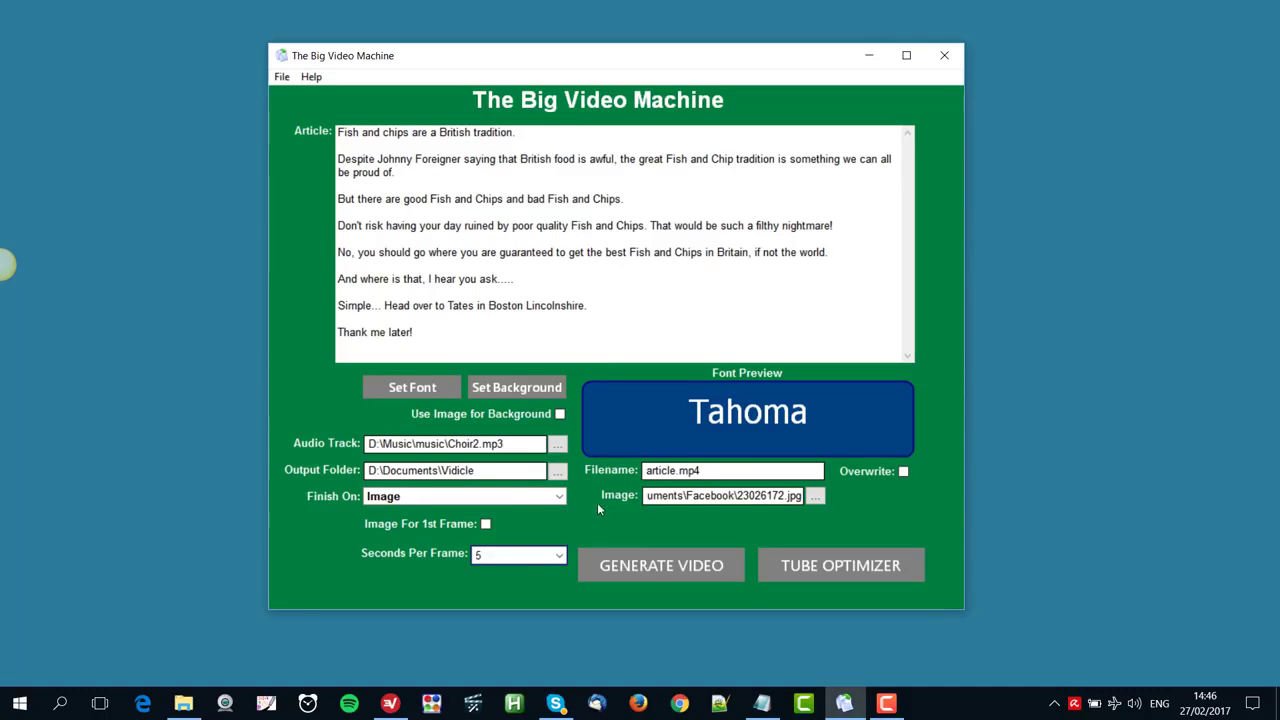
# Enable an image for the first frame and use the shop photo 23026172 for it
pyautogui.click(485, 524)
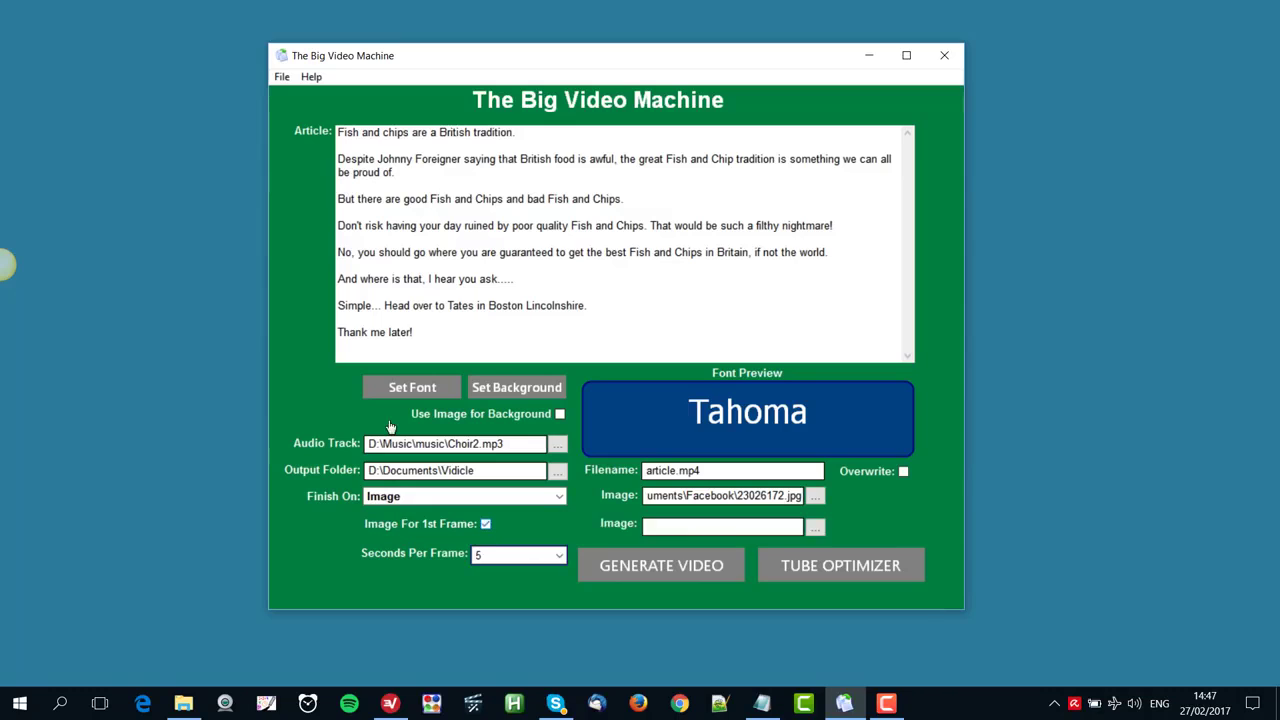
pyautogui.click(816, 527)
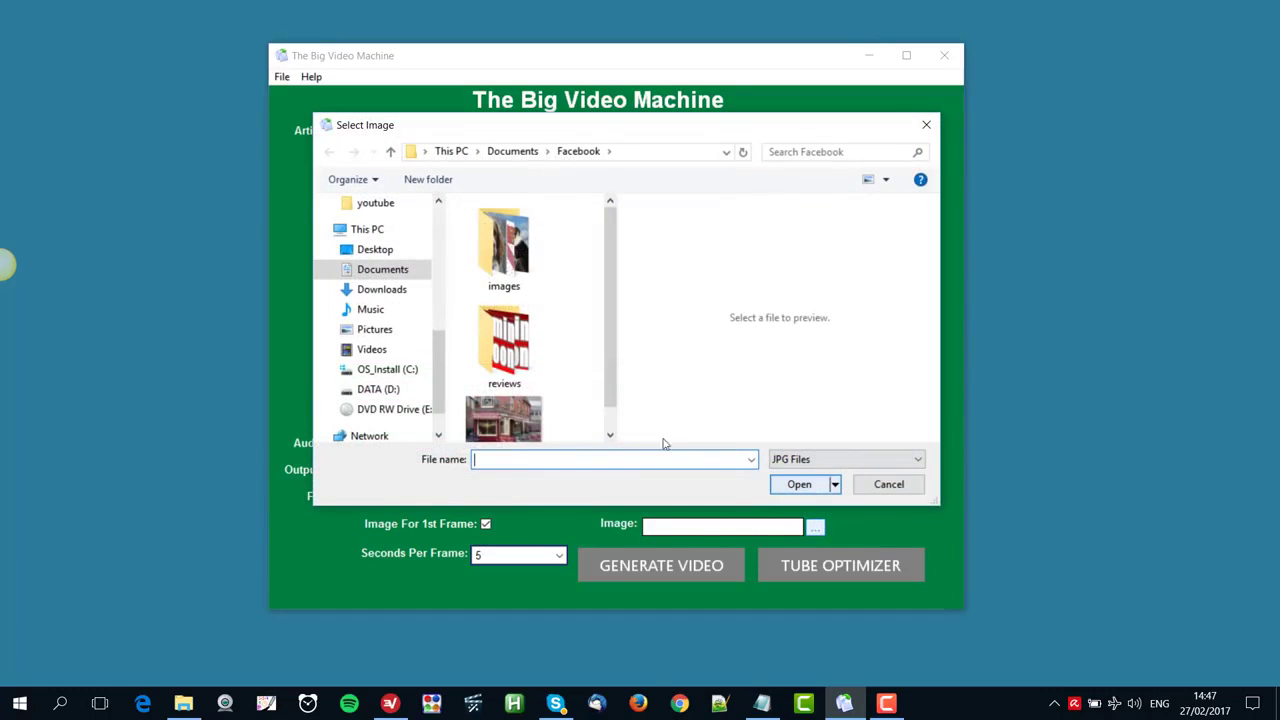
pyautogui.click(501, 411)
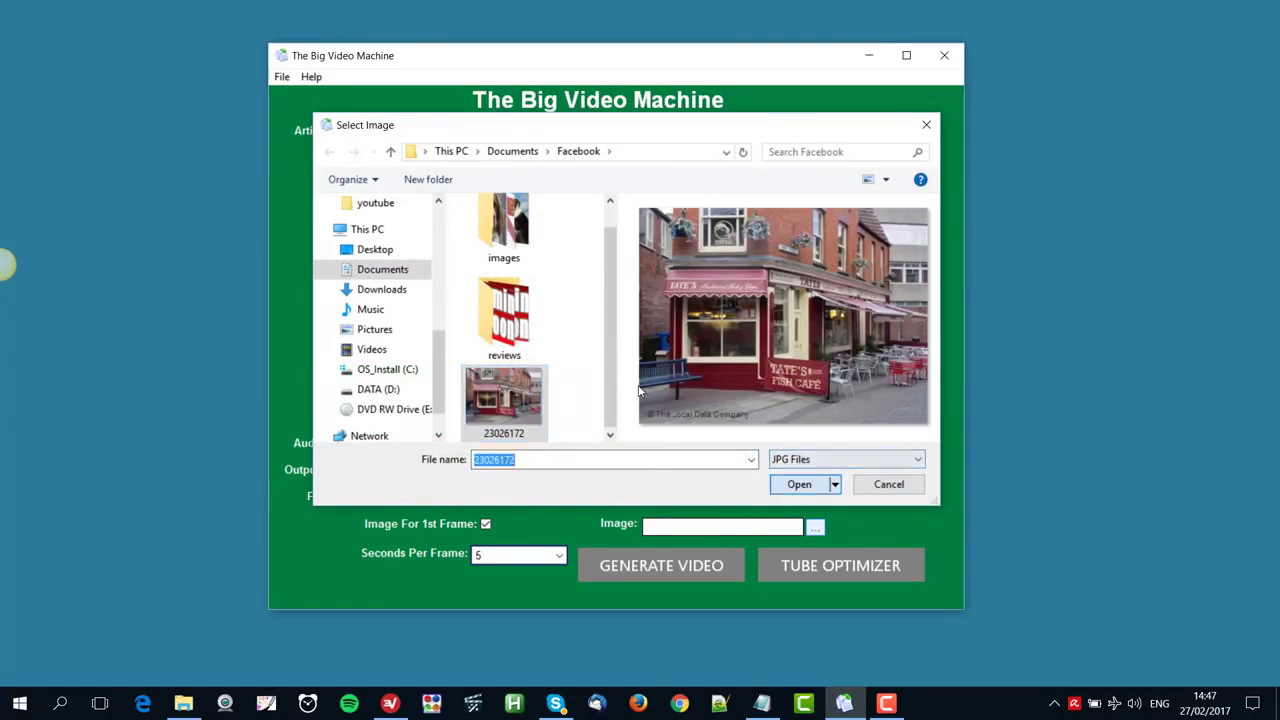
pyautogui.press('Return')
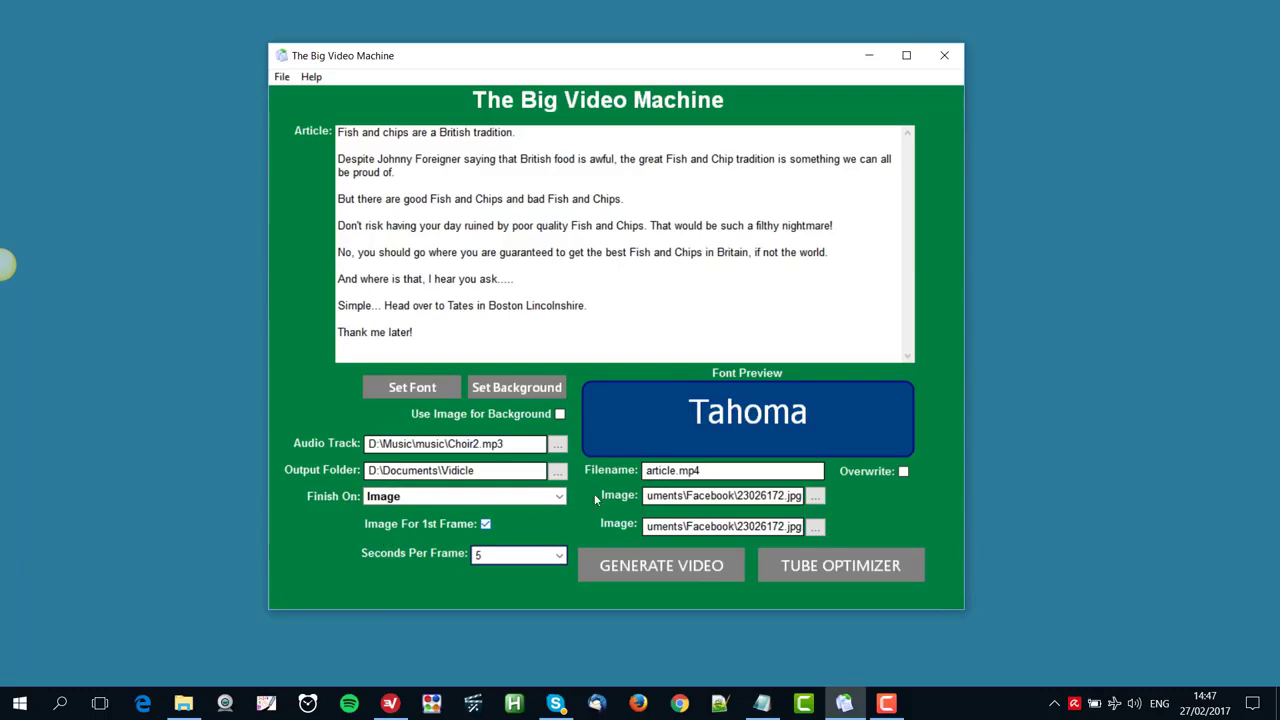
# Name the output file chips.mp4 and generate the video
pyautogui.moveTo(676, 469); pyautogui.dragTo(645, 470)
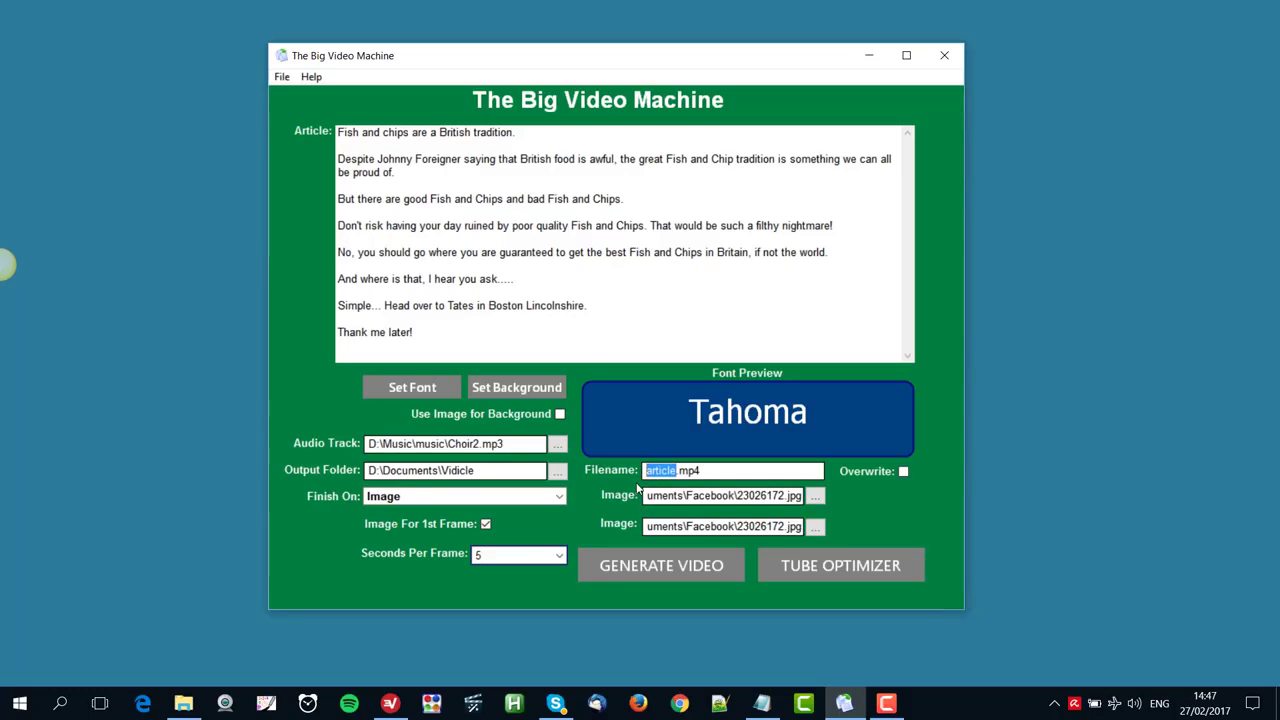
pyautogui.write('chips')
pyautogui.click(279, 77)
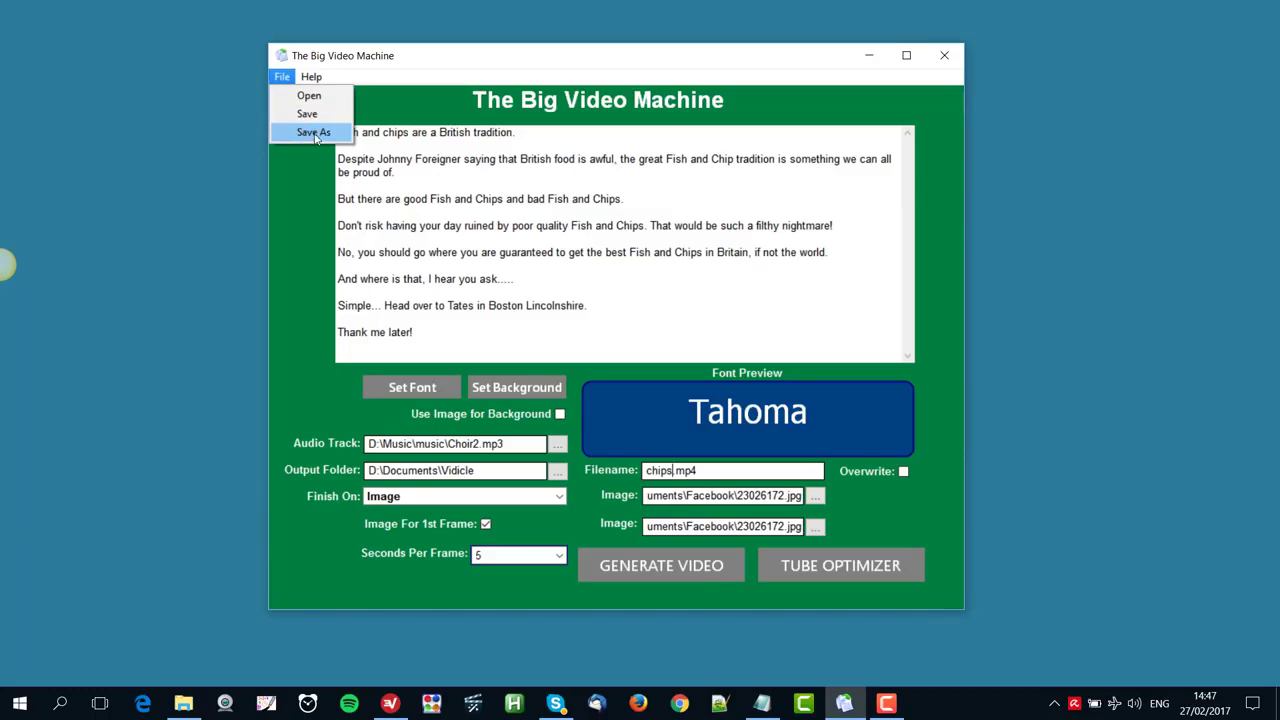
pyautogui.click(304, 173)
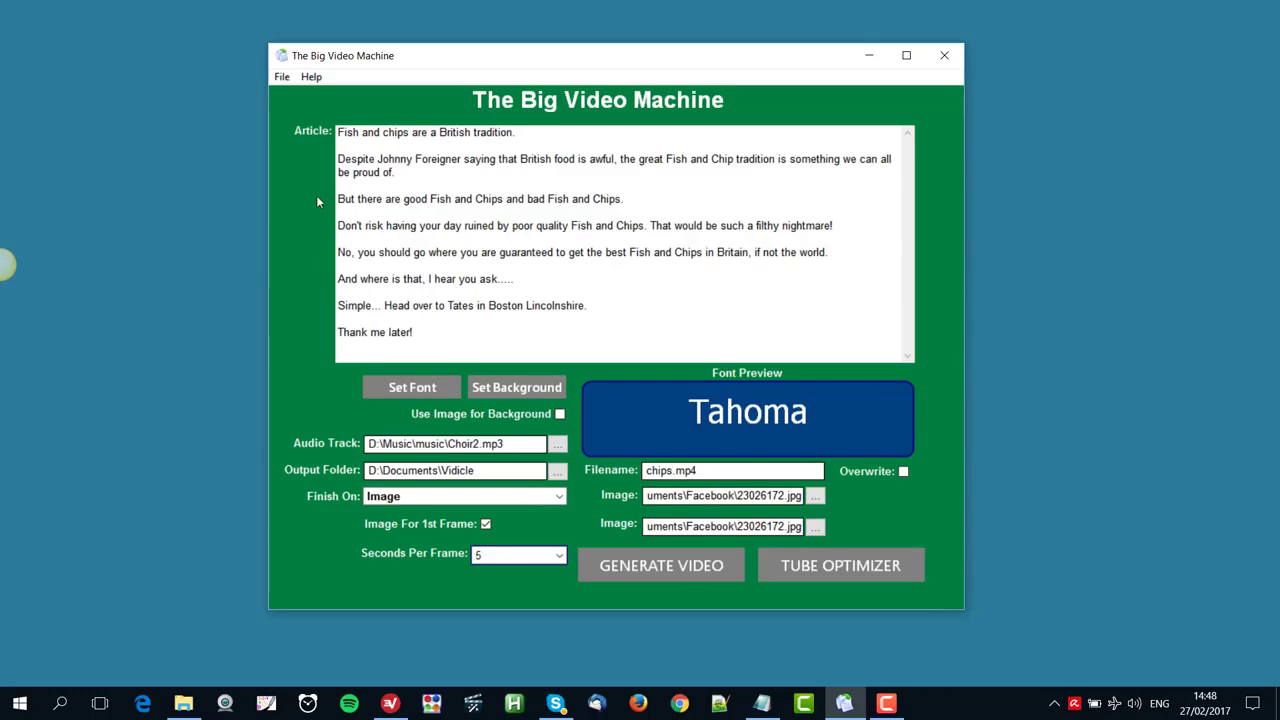
pyautogui.click(665, 568)
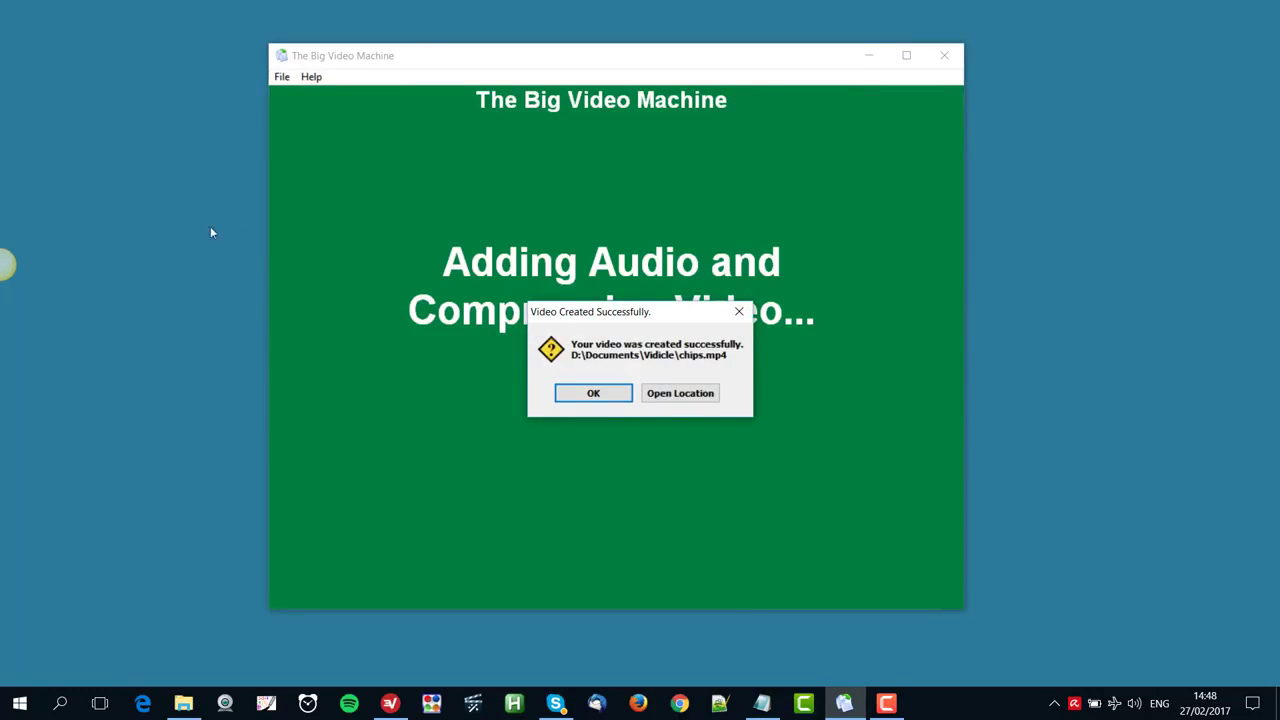
# Open the output location, play the chips video to check its slides, and close the player
pyautogui.click(712, 395)
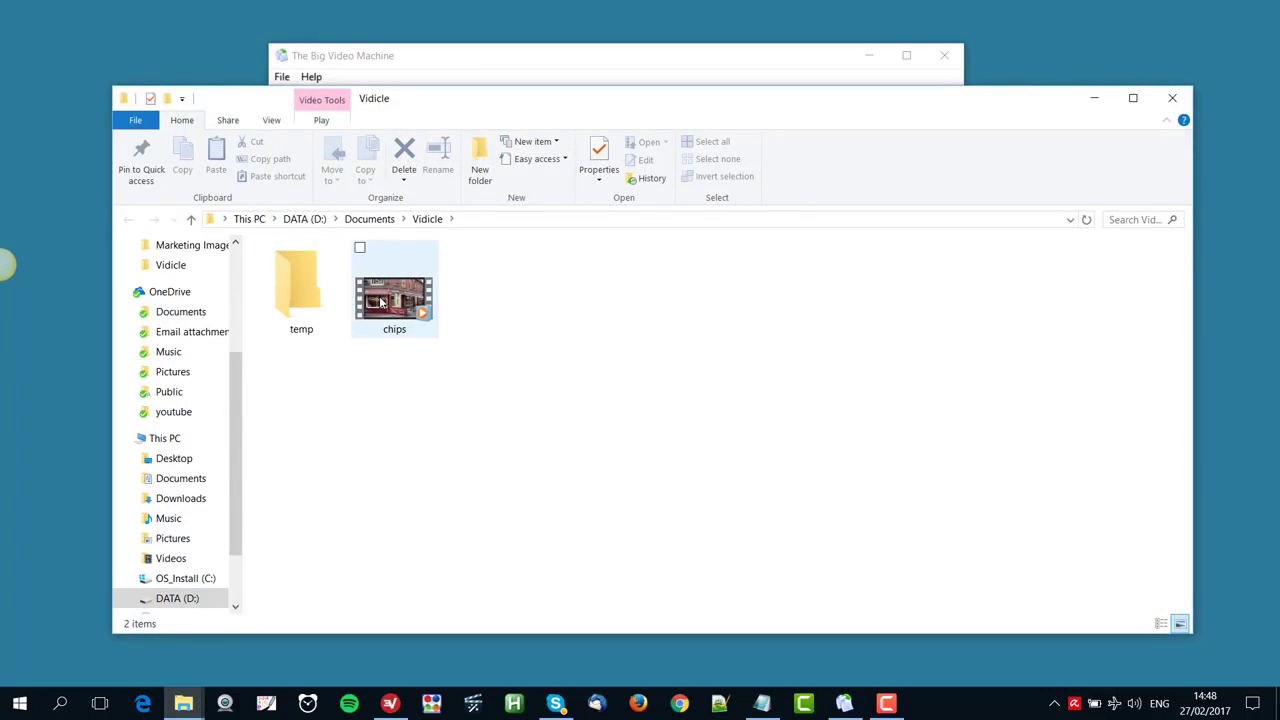
pyautogui.doubleClick(381, 303)
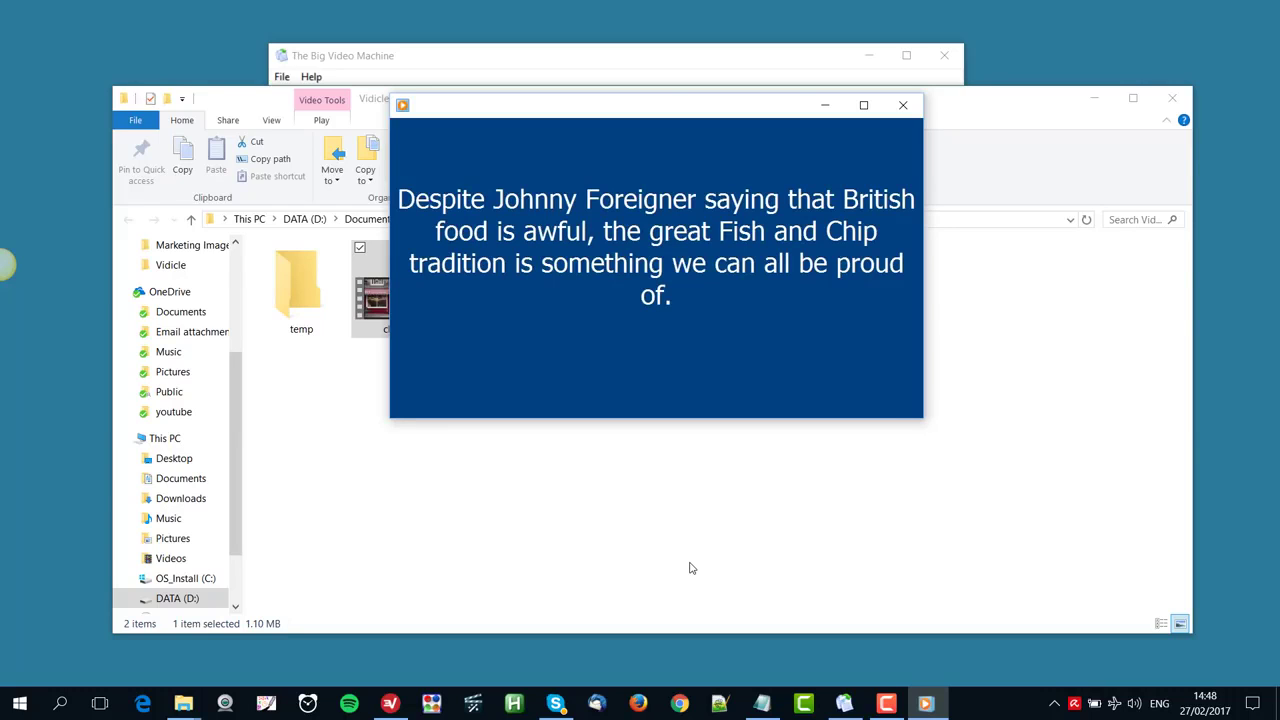
pyautogui.click(1094, 98)
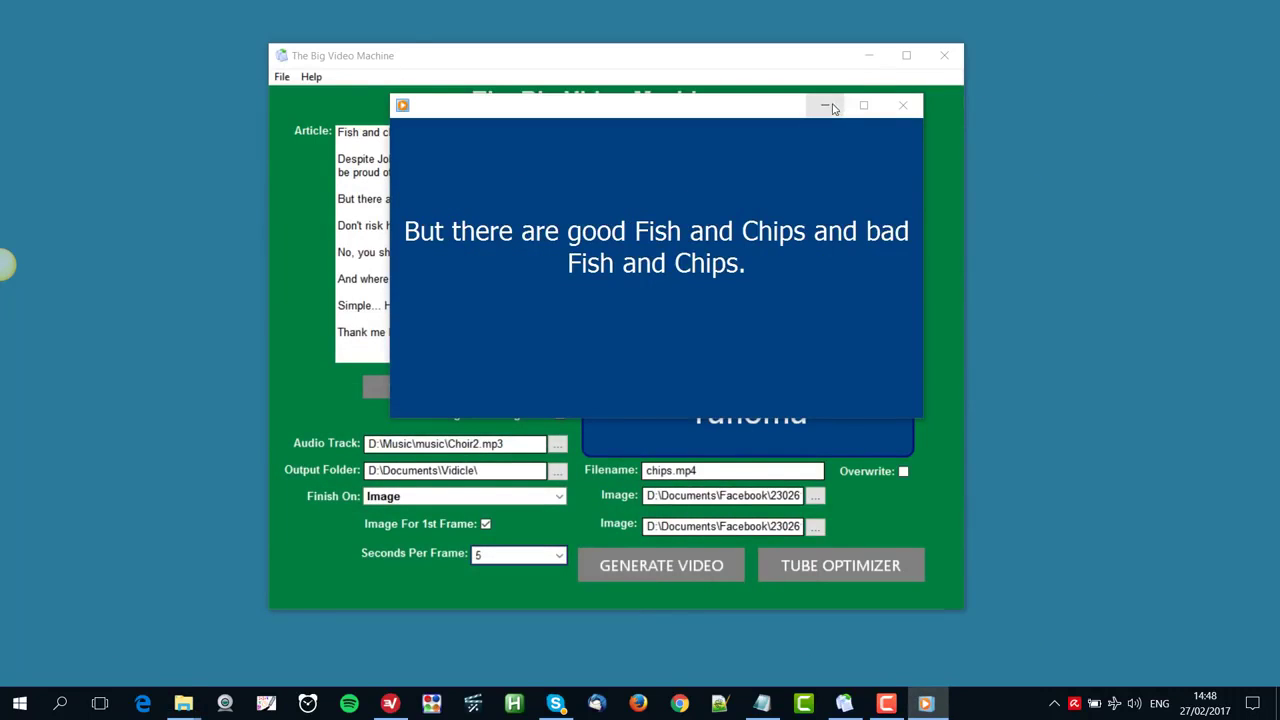
pyautogui.click(870, 60)
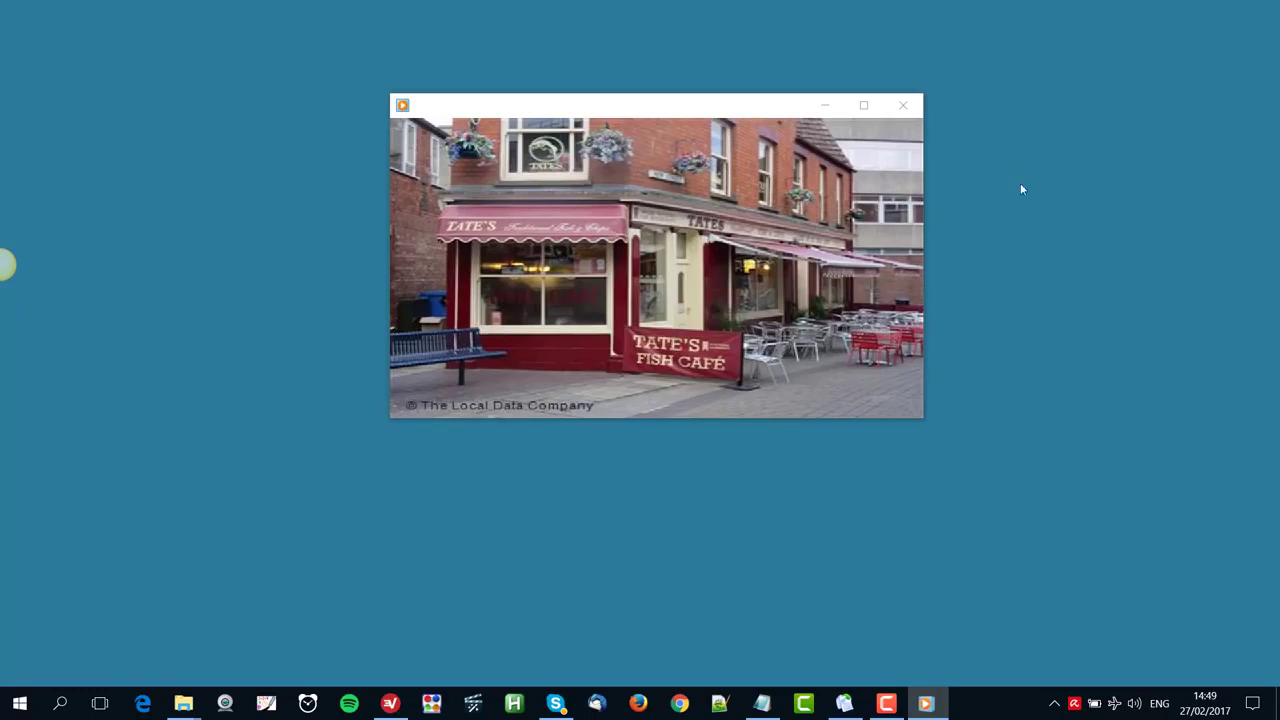
pyautogui.click(903, 105)
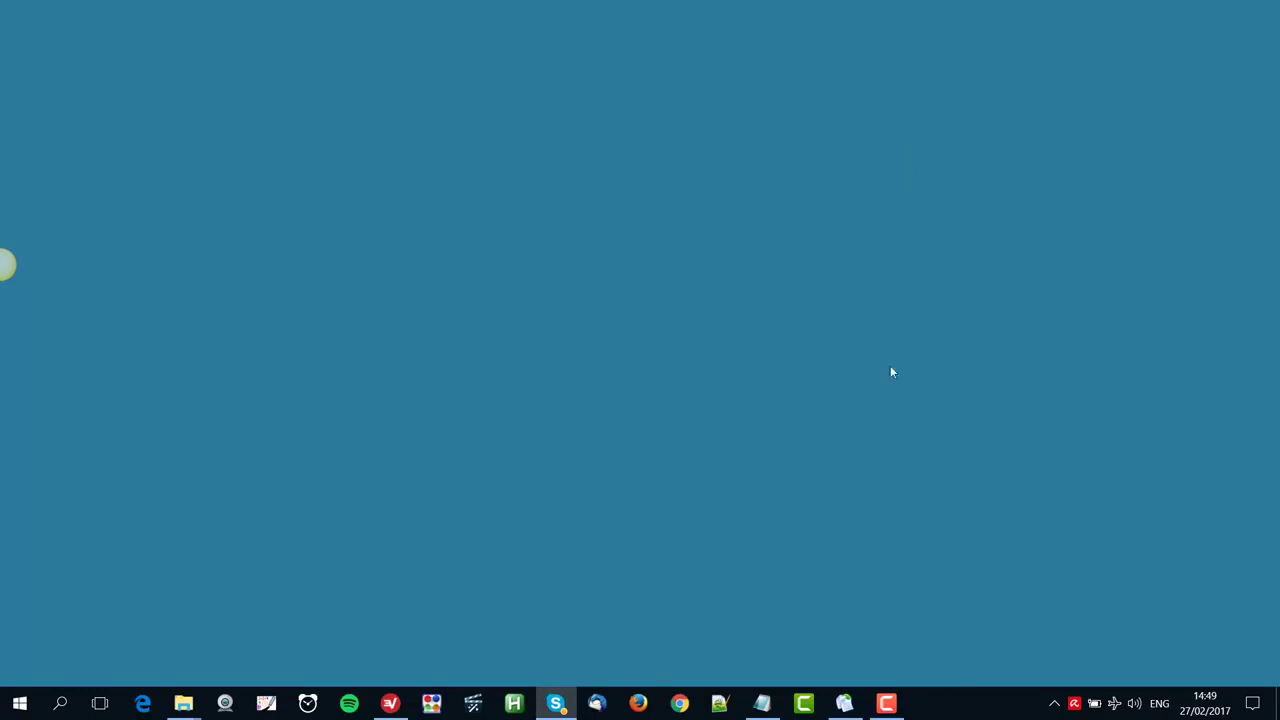
# Return to The Big Video Machine and open the Tube Optimizer
pyautogui.click(846, 704)
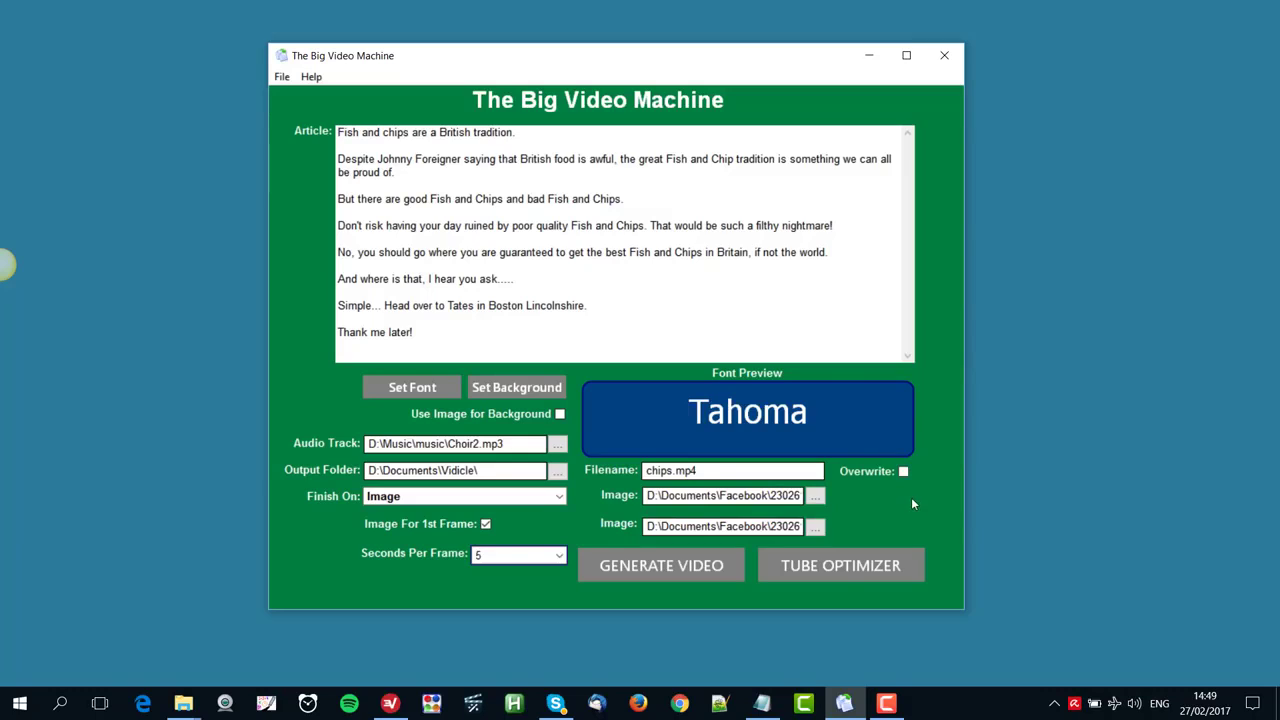
pyautogui.click(846, 570)
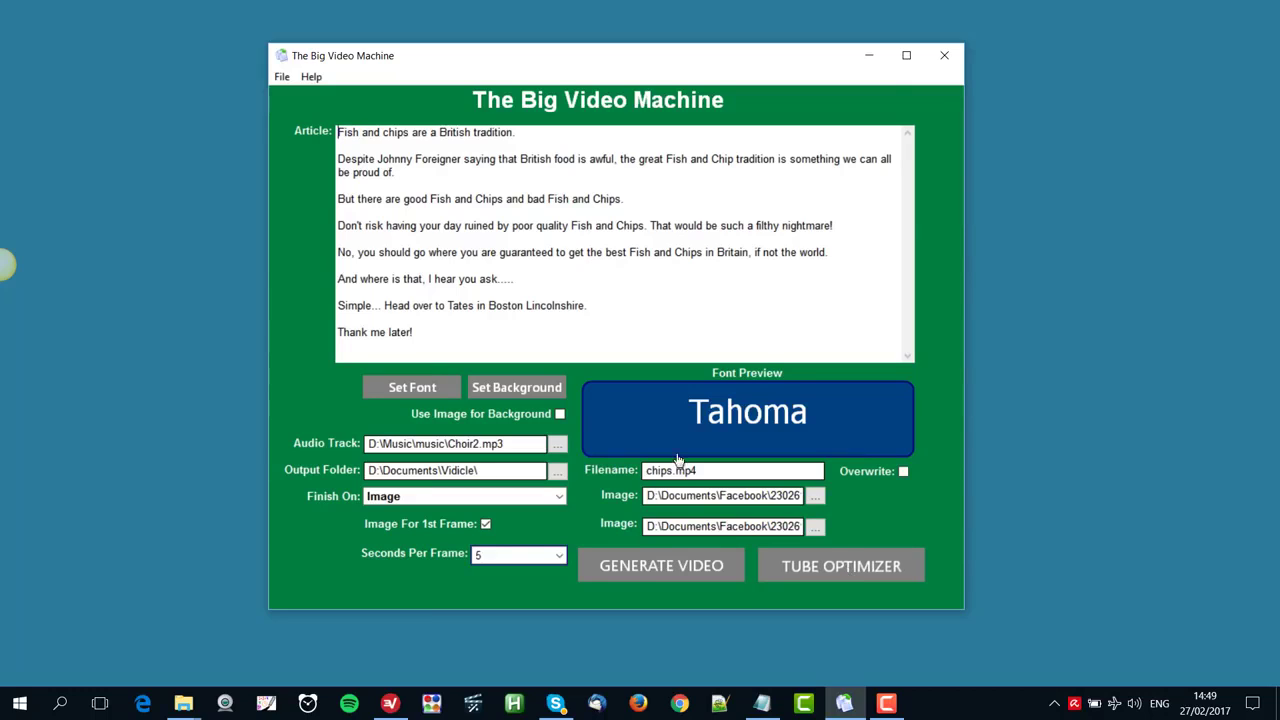